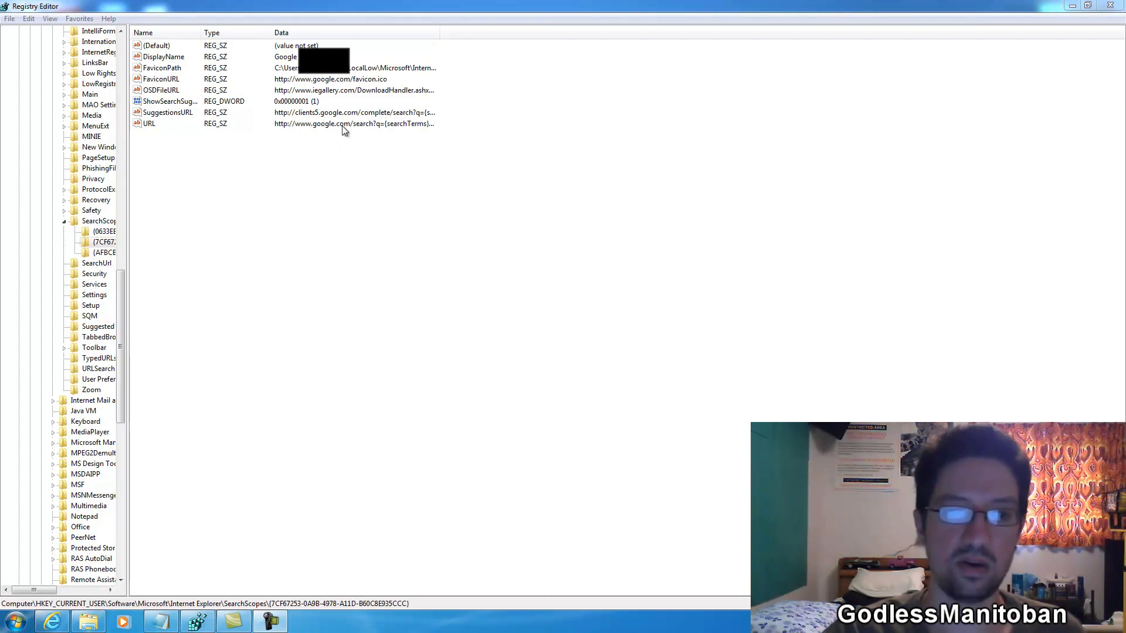
Step: Compare the Norton, Bing and Google search scope keys, ending on Bing's URL value actions
{"action": "left_click", "coordinate": [105, 253]}
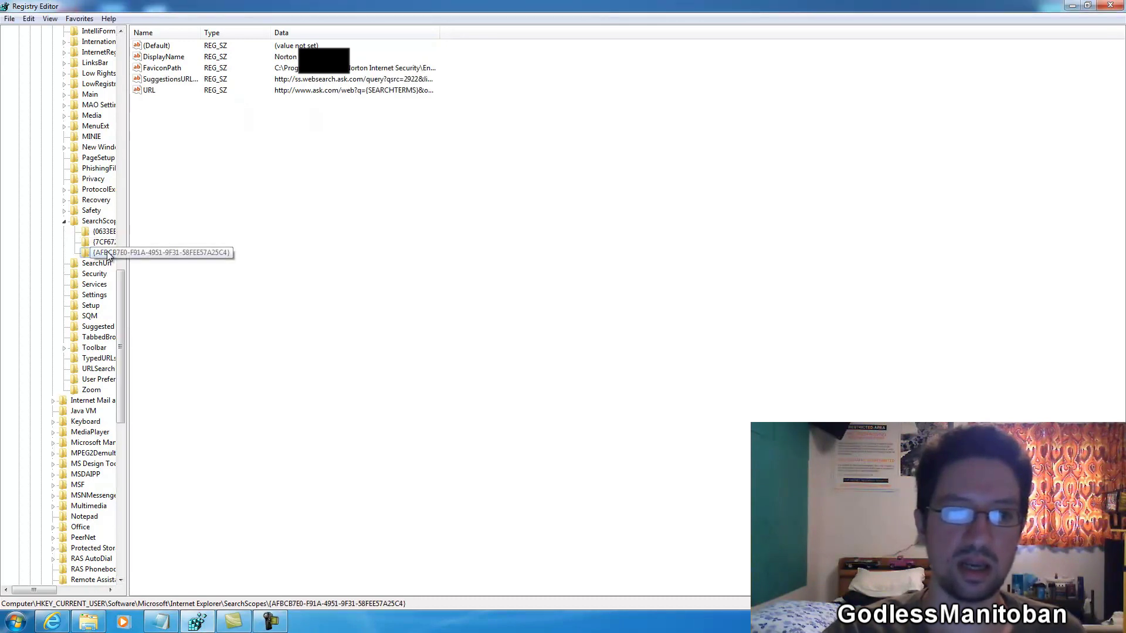
{"action": "left_click", "coordinate": [105, 236]}
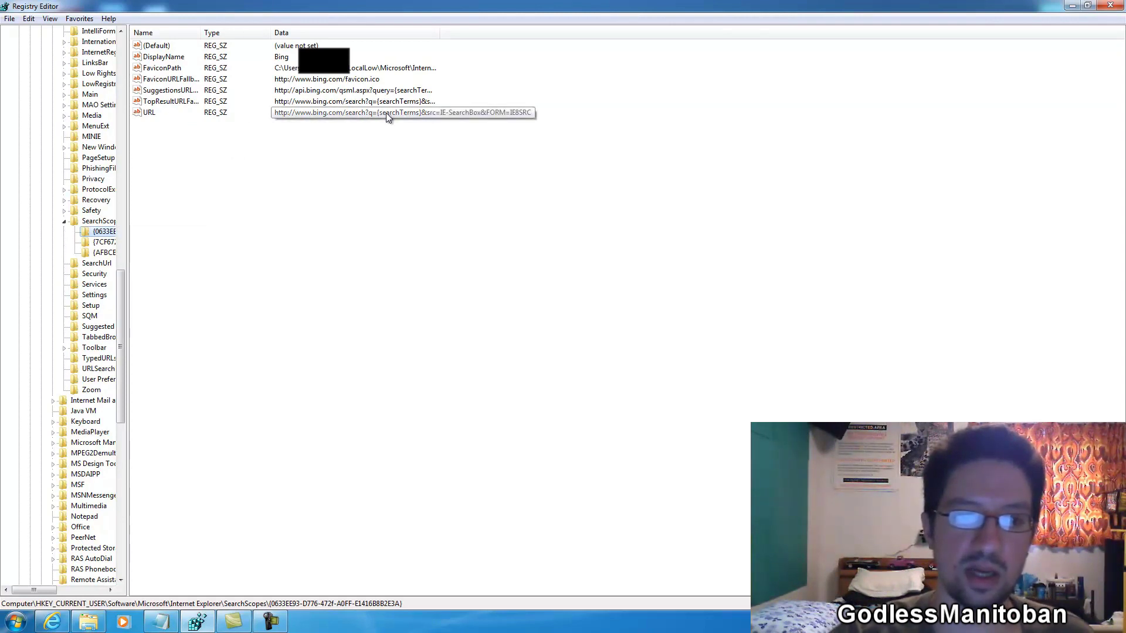
{"action": "left_click", "coordinate": [105, 242]}
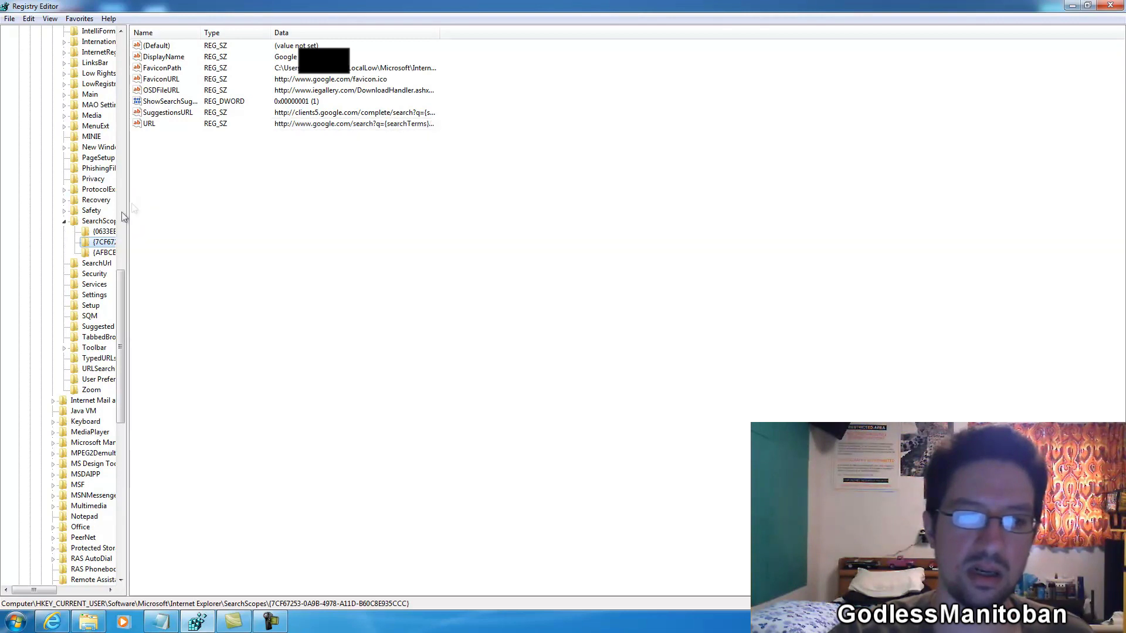
{"action": "left_click", "coordinate": [107, 233]}
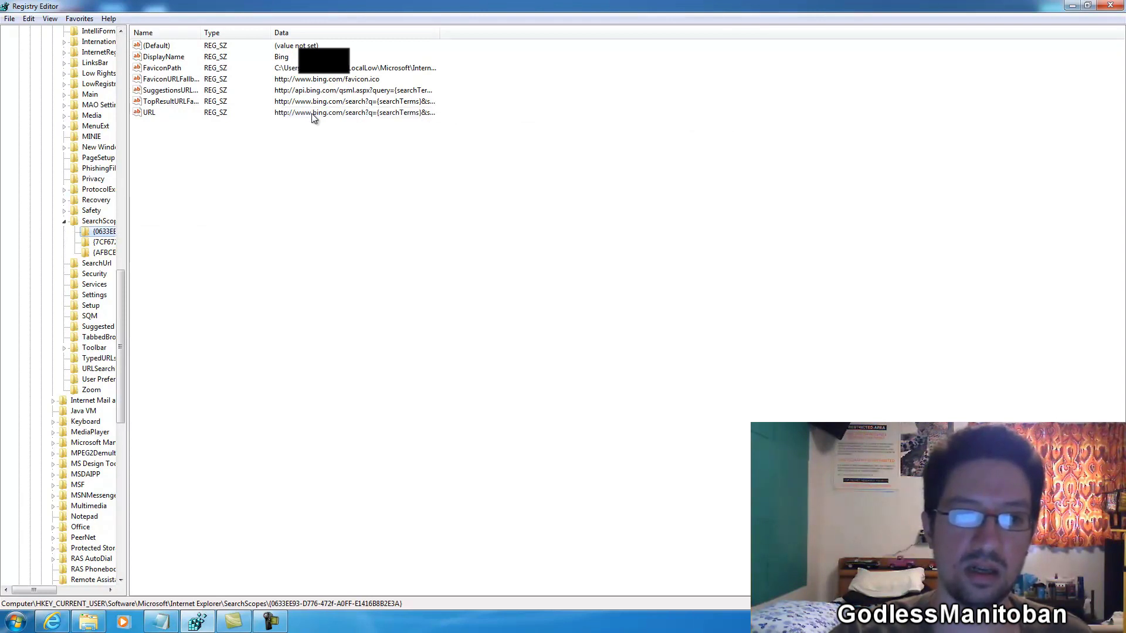
{"action": "right_click", "coordinate": [146, 113]}
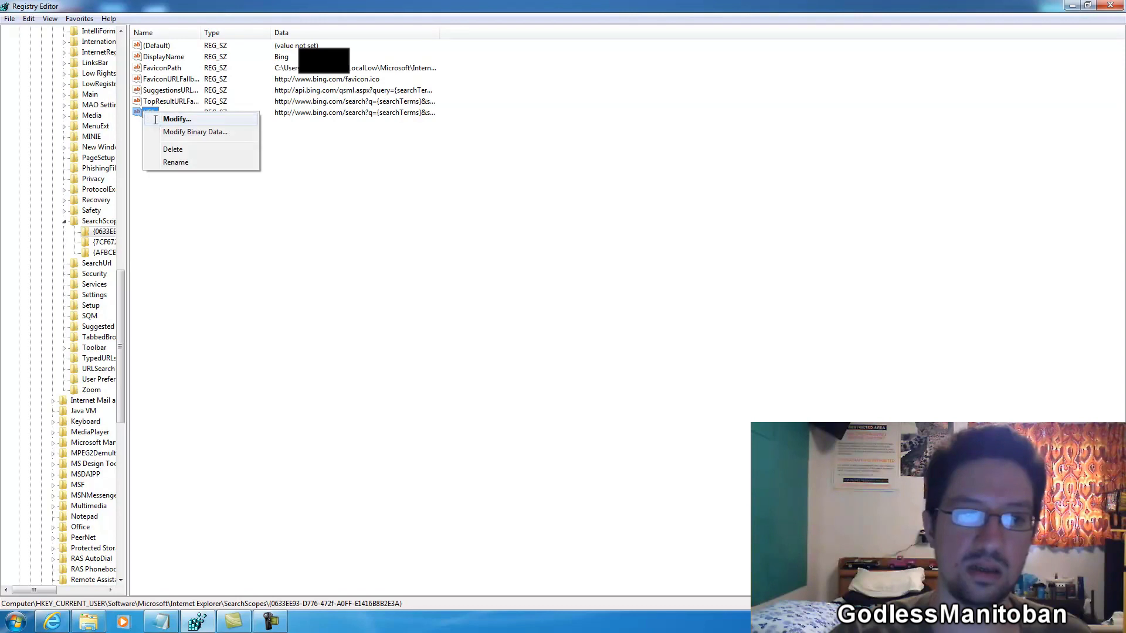
{"action": "left_click", "coordinate": [156, 119]}
{"action": "left_click", "coordinate": [182, 115]}
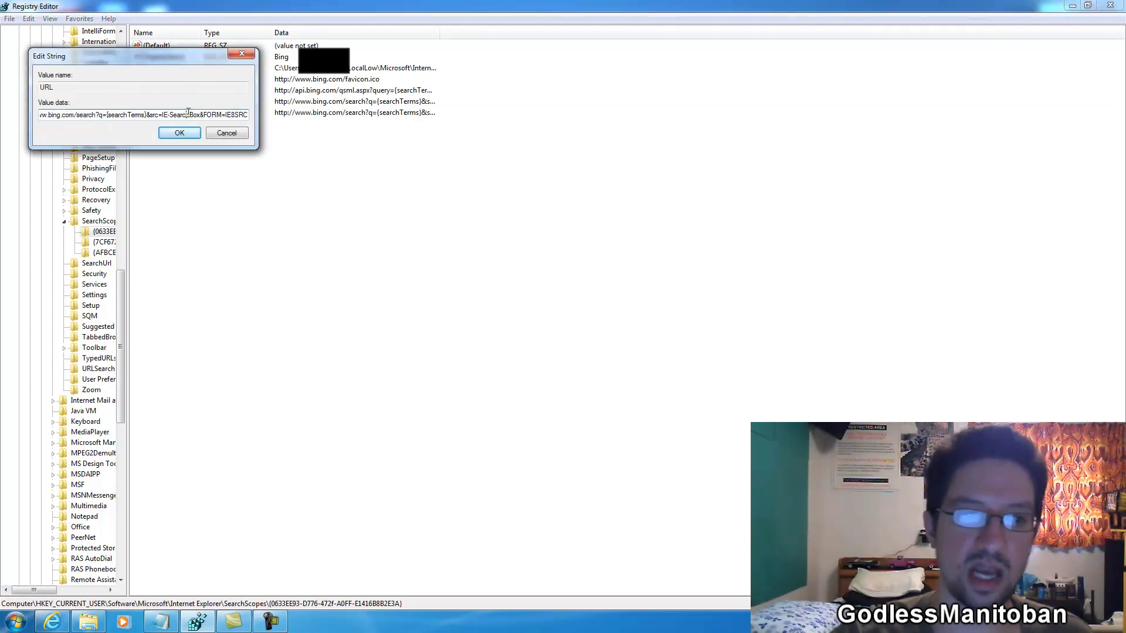
{"action": "key", "text": "Home"}
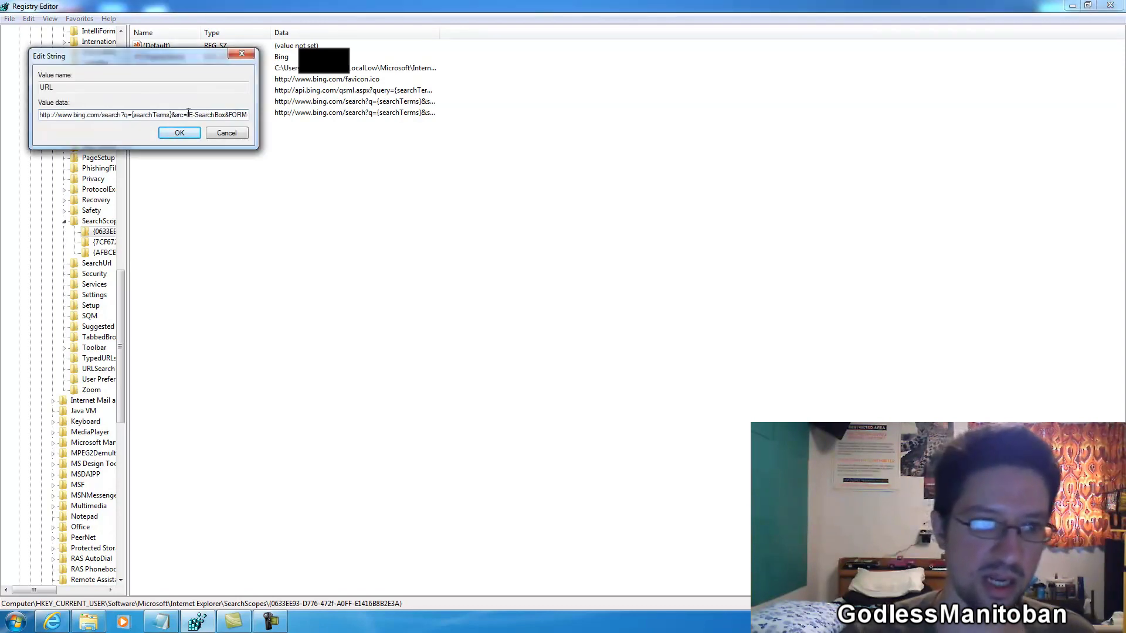
{"action": "key", "text": "Right"}
{"action": "key", "text": "Right"}
{"action": "key", "text": "Right"}
{"action": "key", "text": "Right"}
{"action": "key", "text": "Right"}
{"action": "key", "text": "Right"}
{"action": "key", "text": "Right"}
{"action": "key", "text": "Right"}
{"action": "key", "text": "Right"}
{"action": "key", "text": "Right"}
{"action": "key", "text": "Right"}
{"action": "key", "text": "Right"}
{"action": "key", "text": "Right"}
{"action": "key", "text": "Right"}
{"action": "key", "text": "Right"}
{"action": "key", "text": "Right"}
{"action": "key", "text": "Right"}
{"action": "key", "text": "Right"}
{"action": "key", "text": "Right"}
{"action": "key", "text": "Right"}
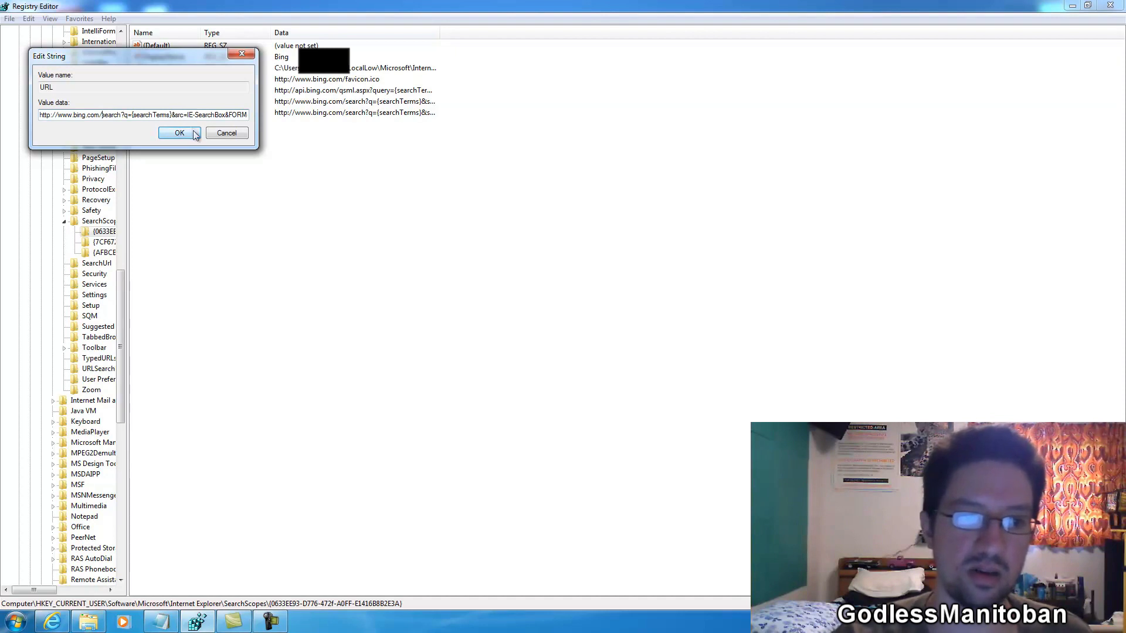
{"action": "left_click", "coordinate": [181, 133]}
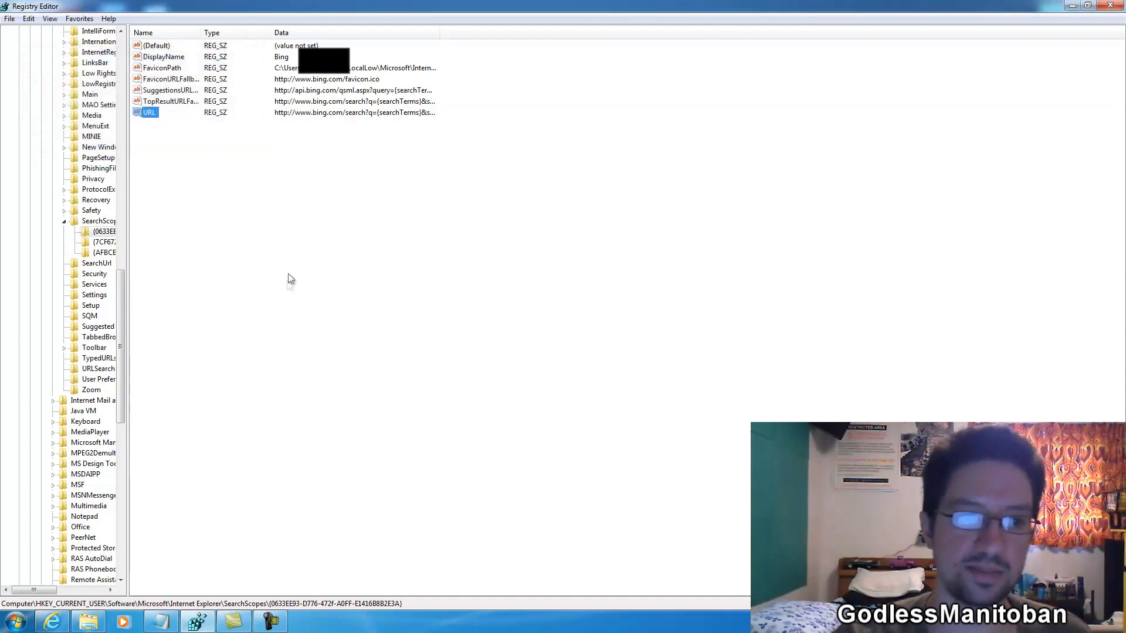
{"action": "left_click", "coordinate": [105, 242]}
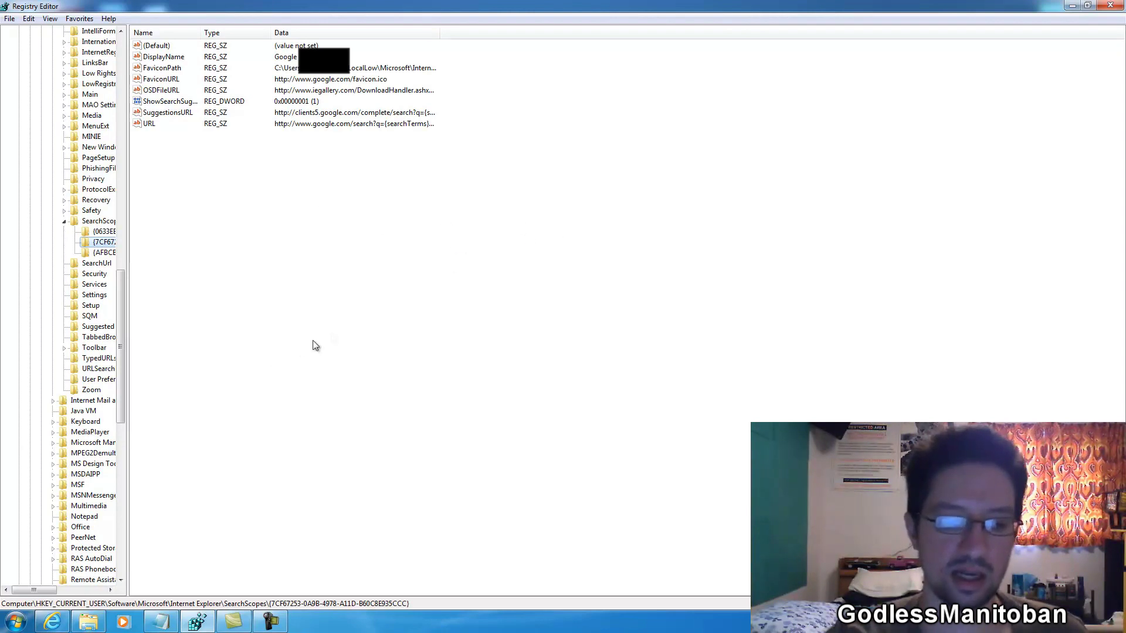
Step: Copy the Google search icon's file name from the Services folder, then return to Registry Editor
{"action": "left_click", "coordinate": [99, 627]}
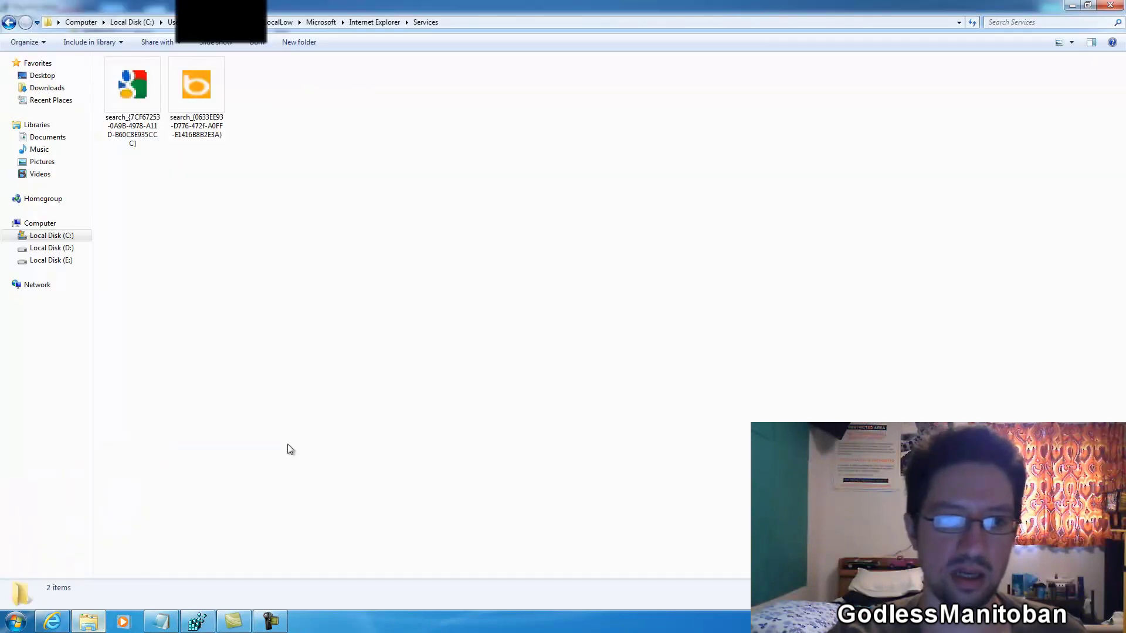
{"action": "left_click", "coordinate": [129, 127]}
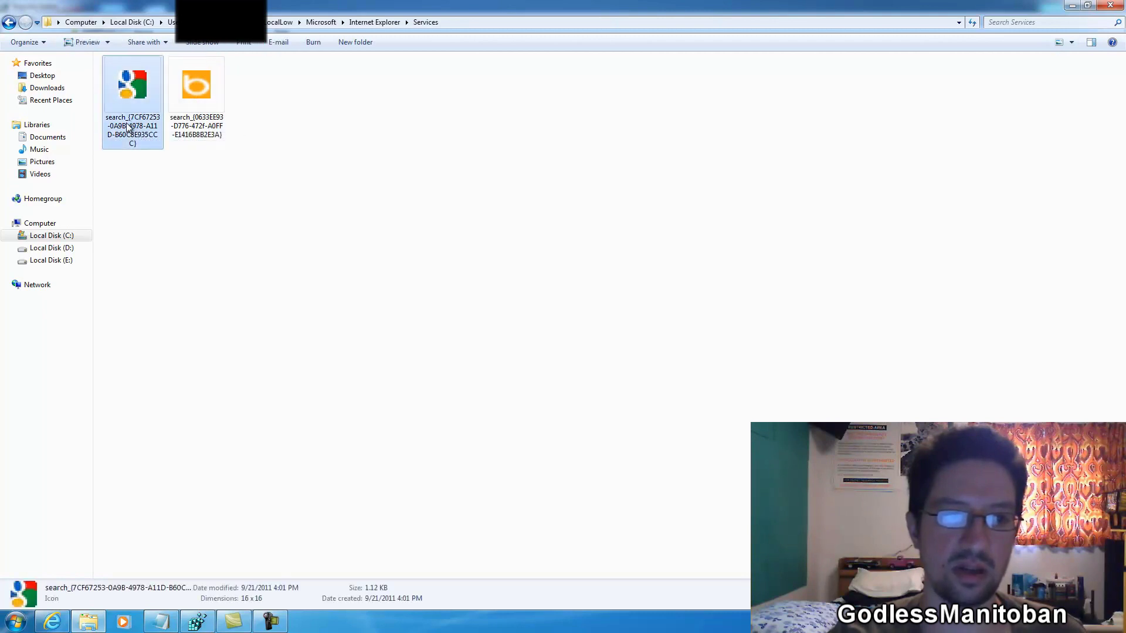
{"action": "left_click", "coordinate": [129, 128]}
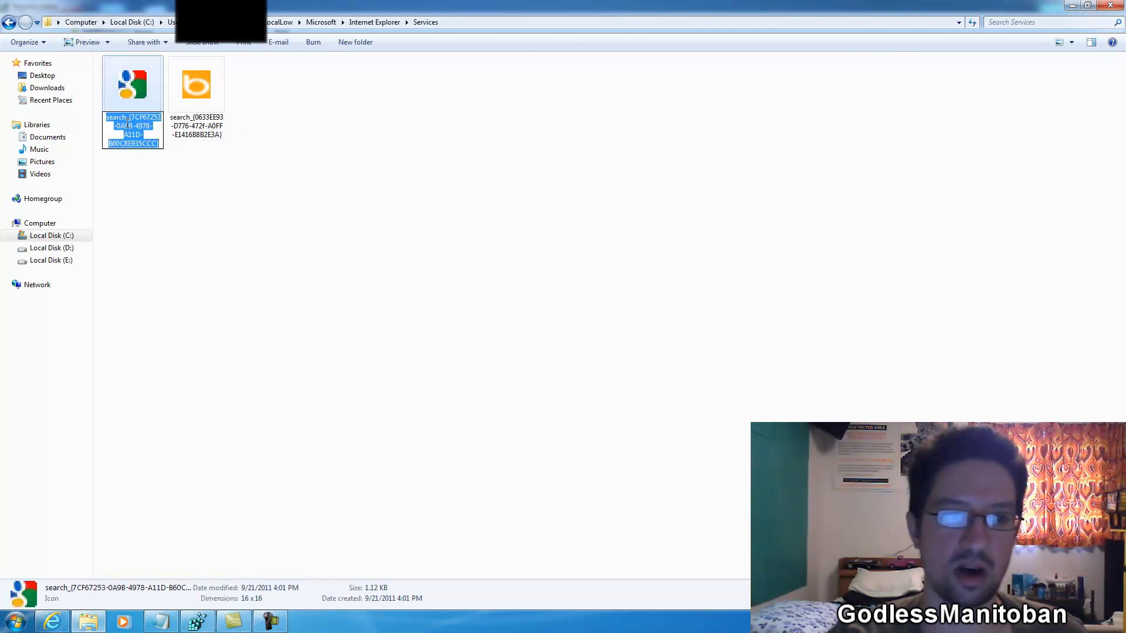
{"action": "right_click", "coordinate": [127, 123]}
{"action": "left_click", "coordinate": [154, 162]}
{"action": "left_click", "coordinate": [118, 196]}
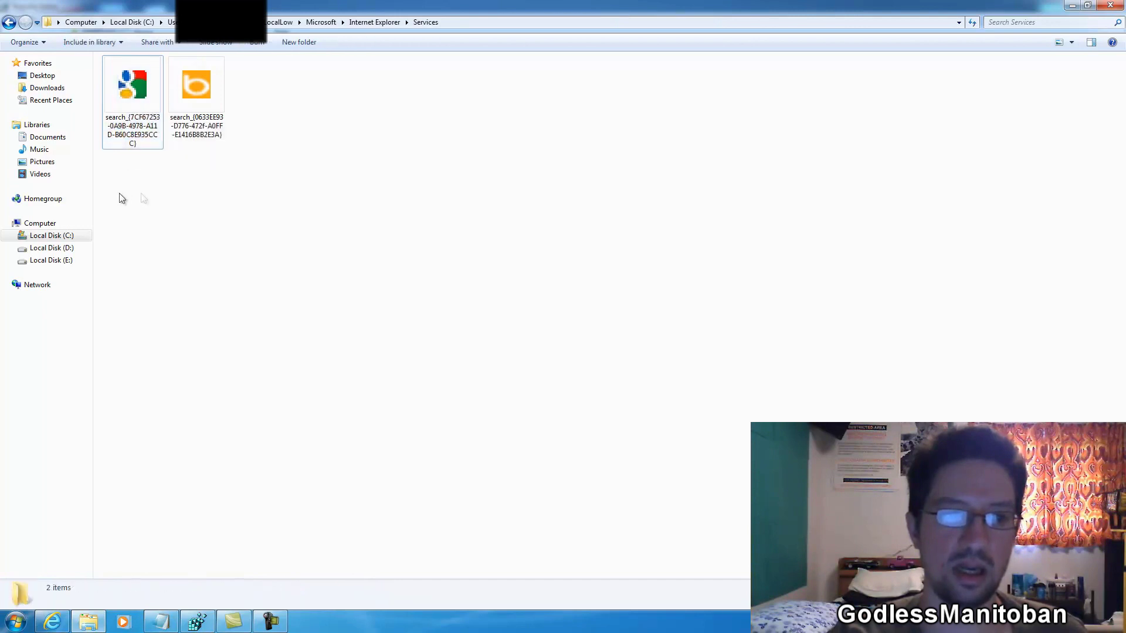
{"action": "left_click", "coordinate": [160, 622]}
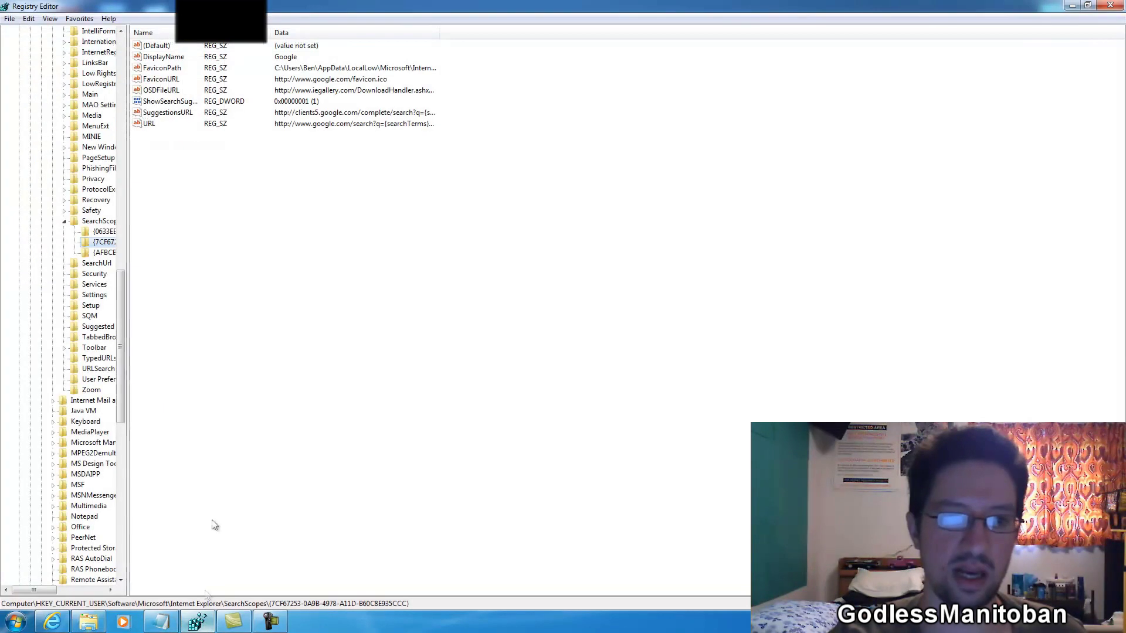
{"action": "left_click", "coordinate": [169, 71]}
{"action": "right_click", "coordinate": [170, 70]}
{"action": "left_click", "coordinate": [189, 77]}
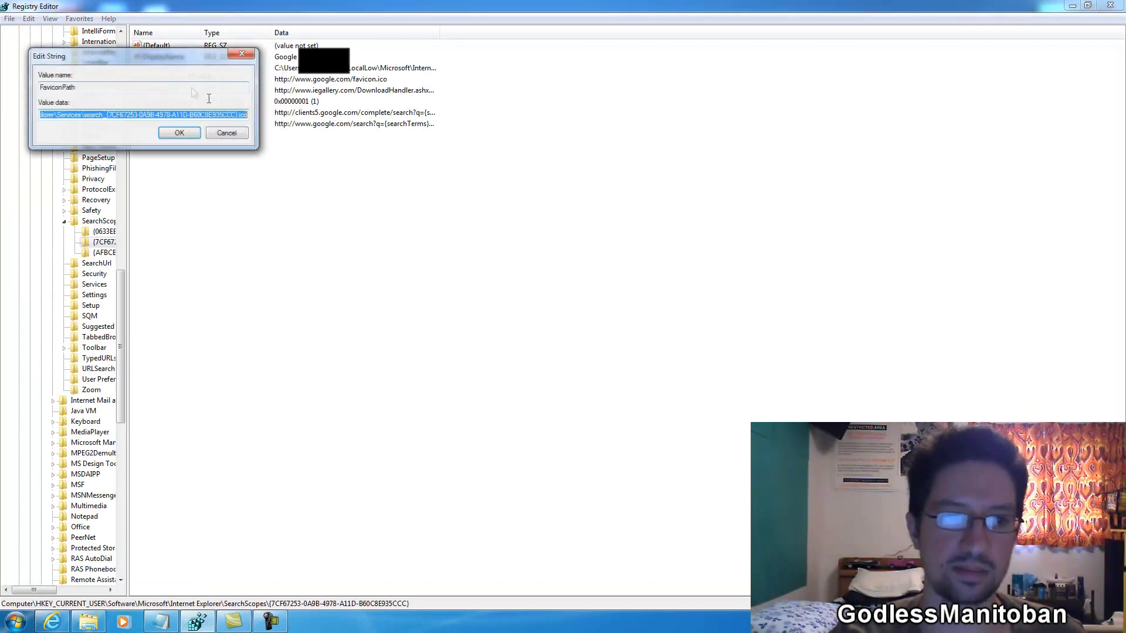
{"action": "left_click", "coordinate": [238, 133]}
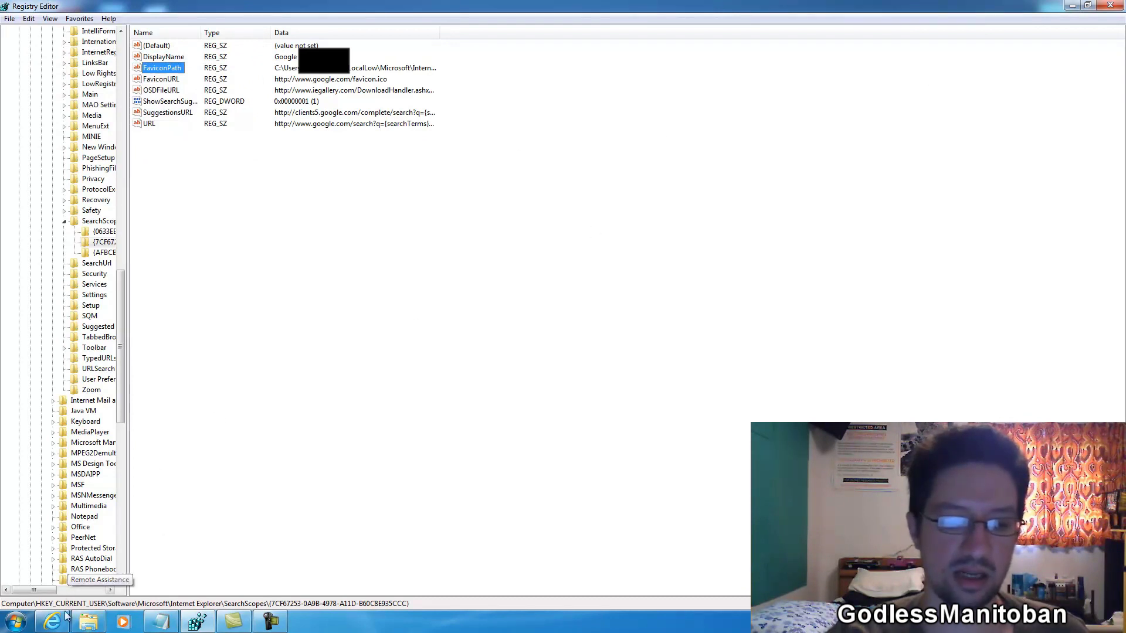
{"action": "mouse_move", "coordinate": [53, 626]}
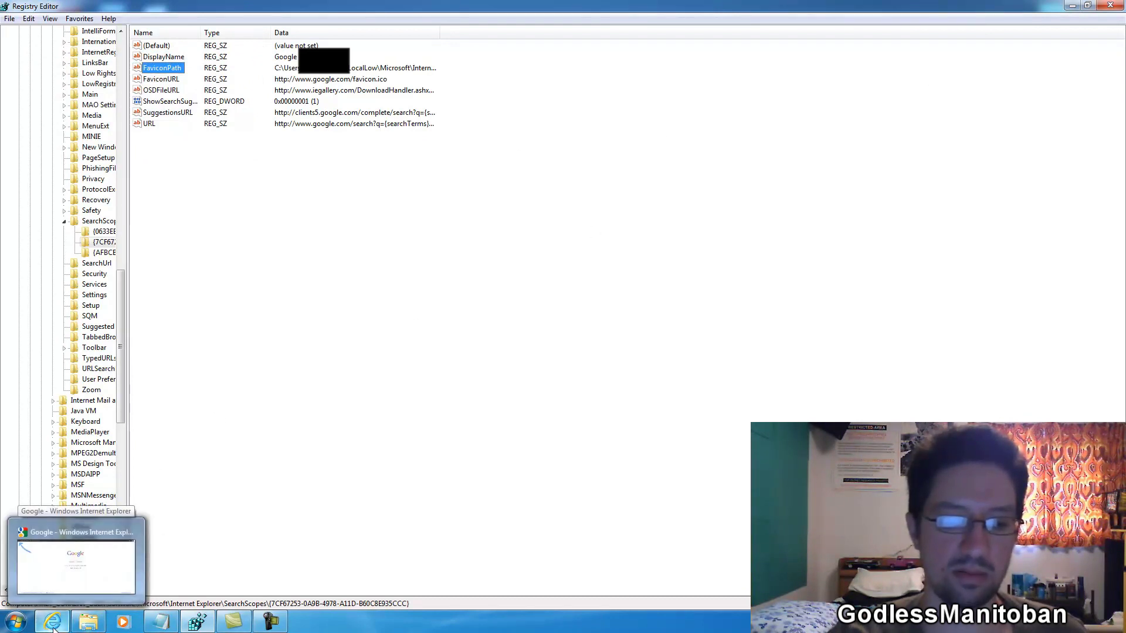
Step: Search for 'dog' from Internet Explorer's address bar, then go back to the Google.ca home page
{"action": "left_click", "coordinate": [52, 626]}
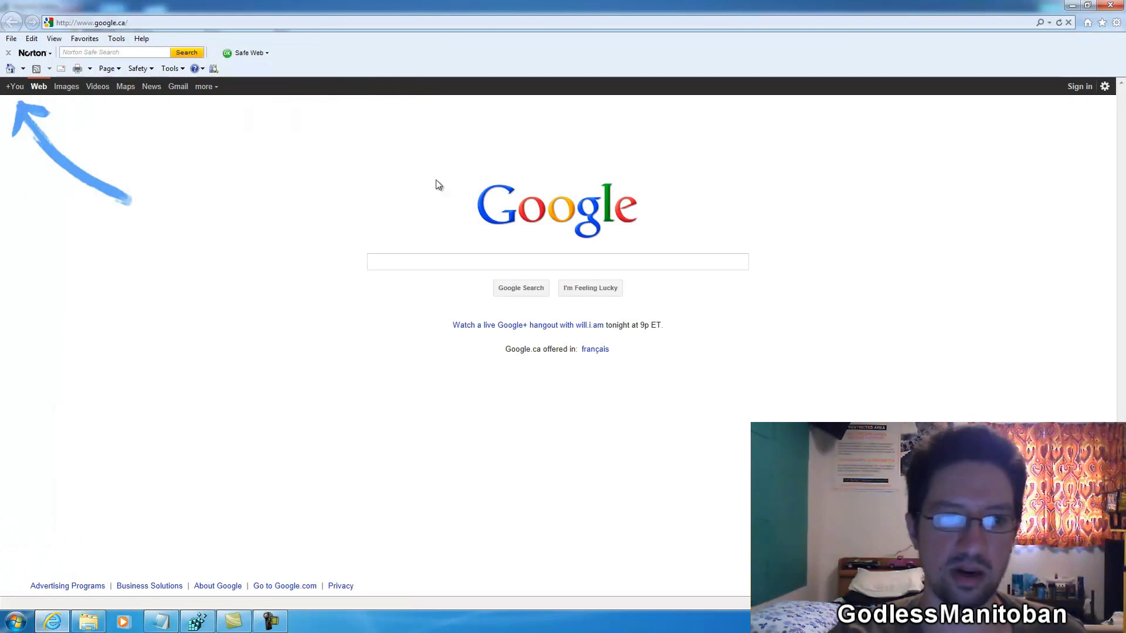
{"action": "left_click", "coordinate": [529, 25]}
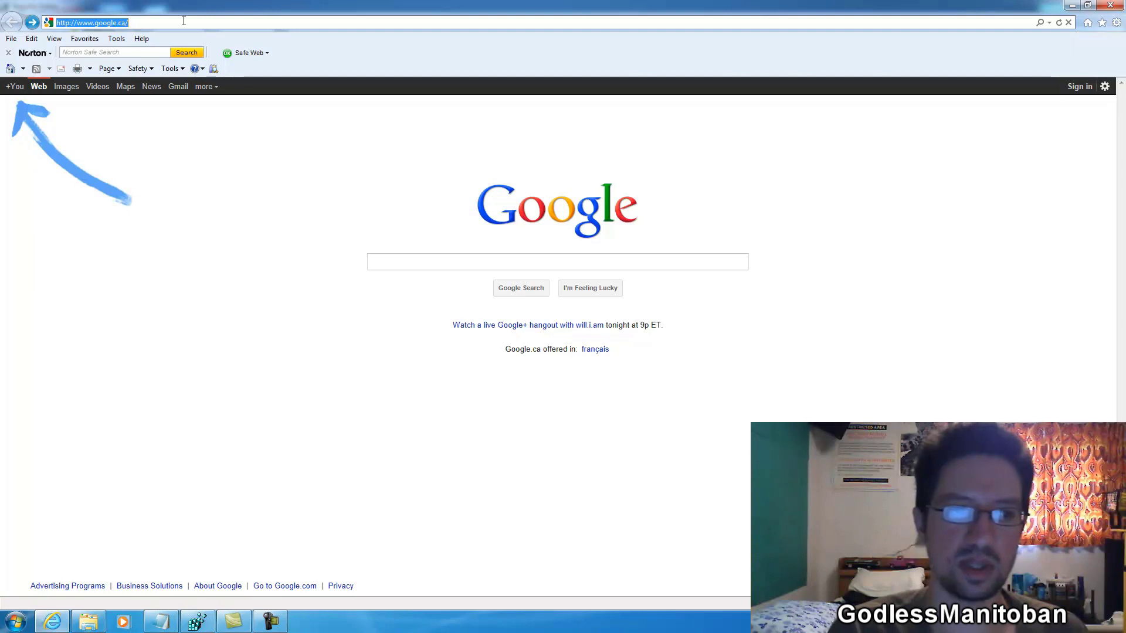
{"action": "type", "text": "dog"}
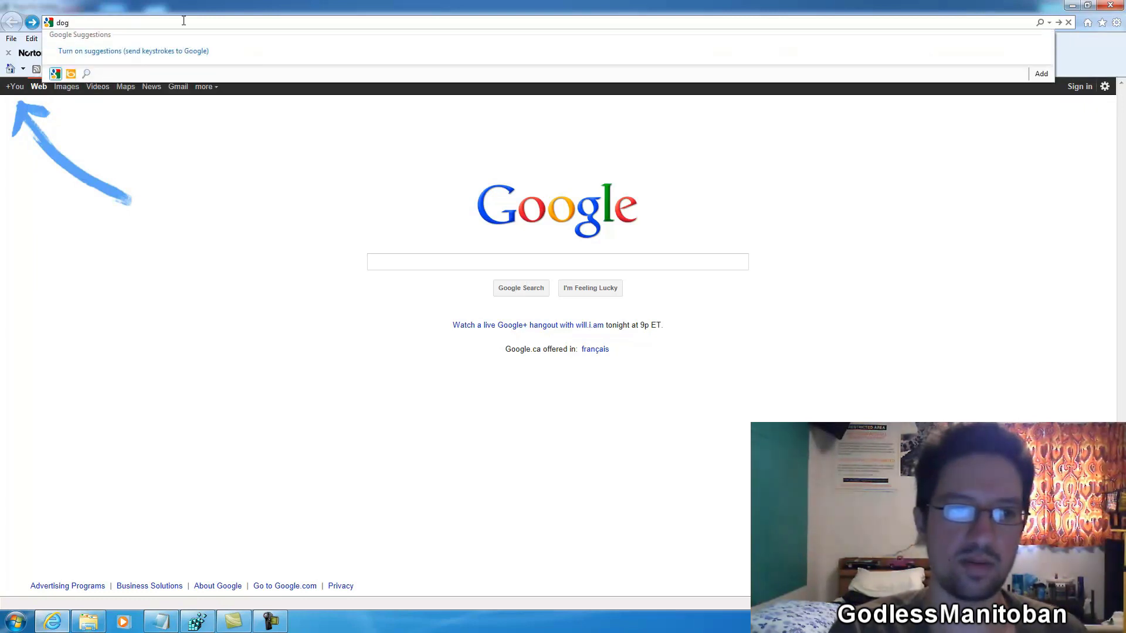
{"action": "key", "text": "Return"}
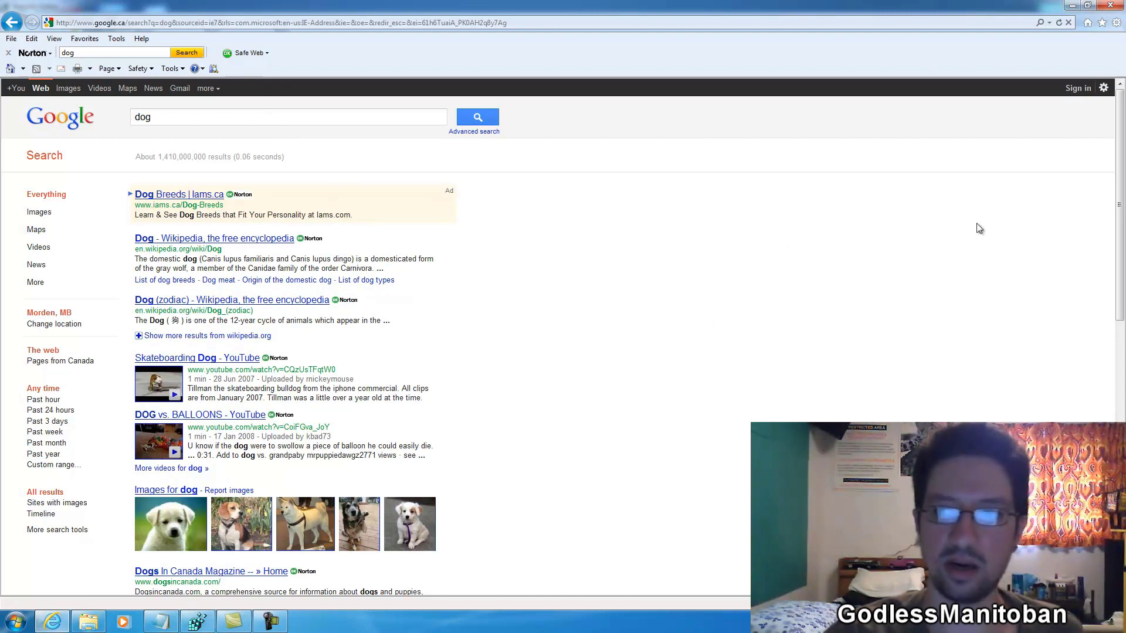
{"action": "left_click", "coordinate": [10, 68]}
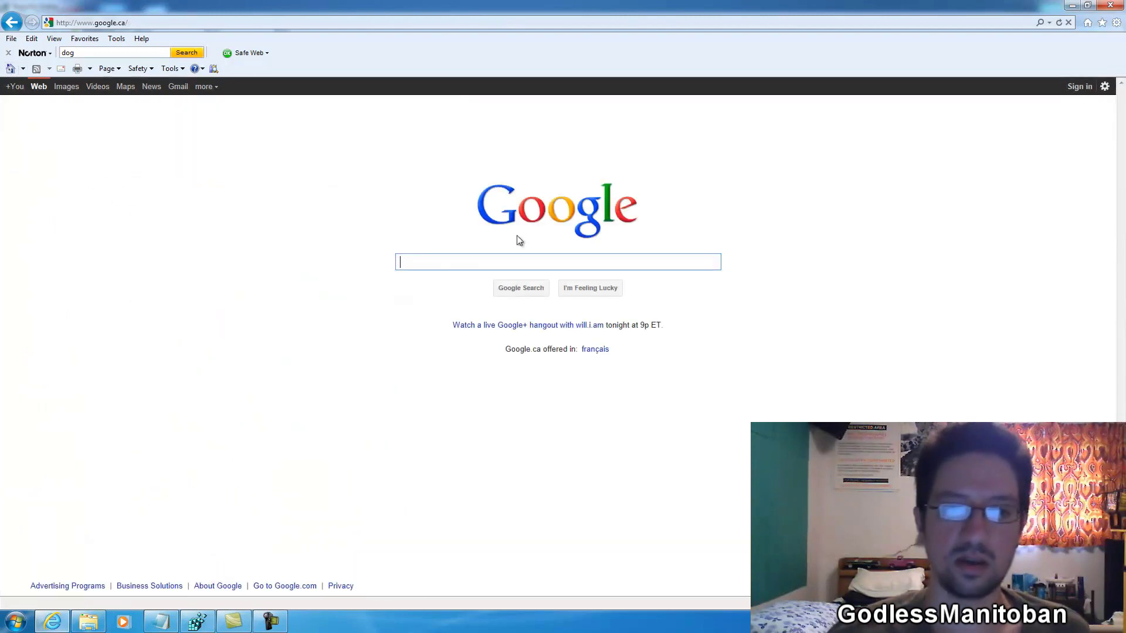